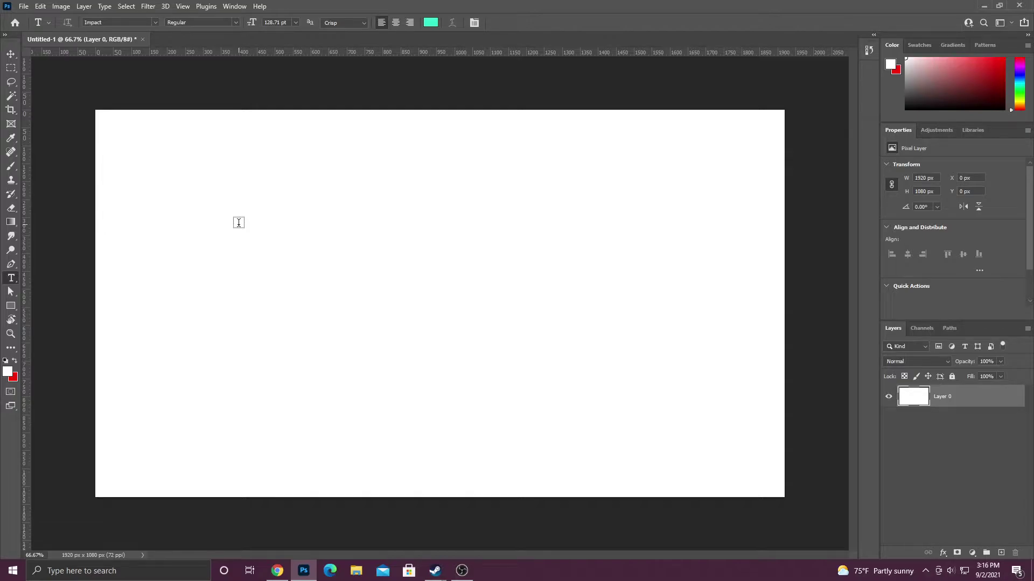
Add a teal Impact LOREM IPSUM line and append a row of H letters.
click(200, 208)
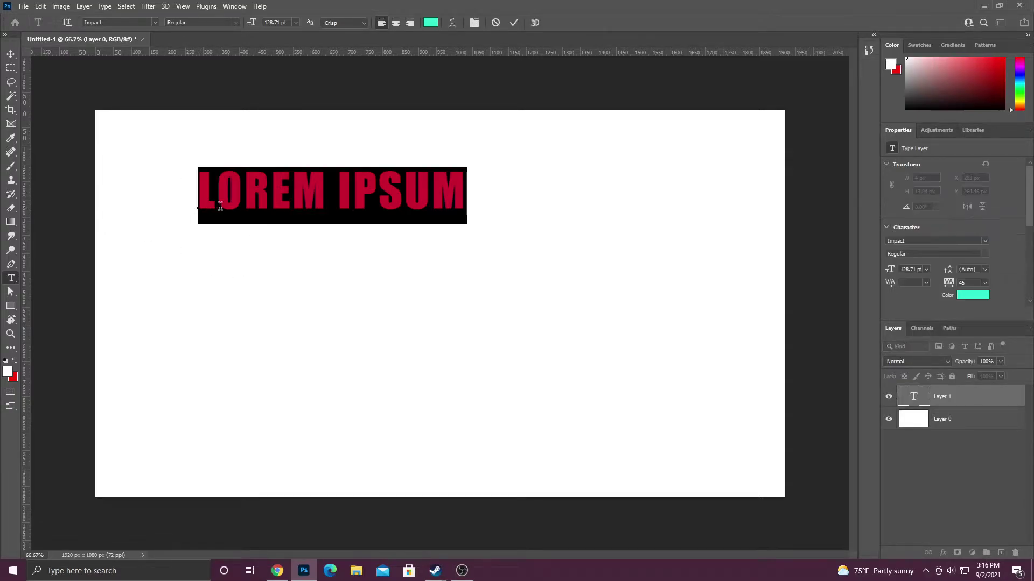
click(515, 23)
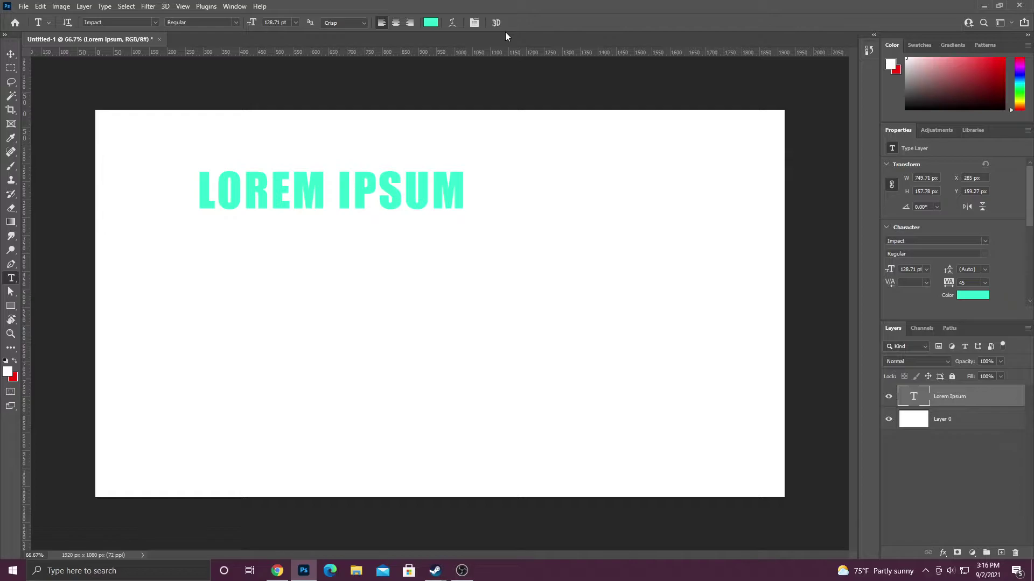
click(445, 180)
key(End)
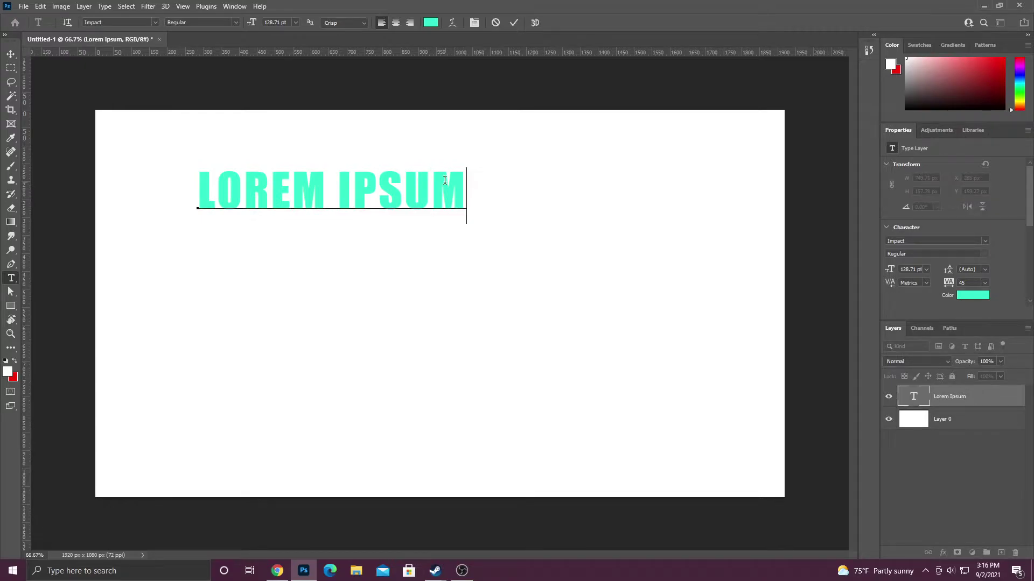
text(HHHHHHHHHHHHHH)
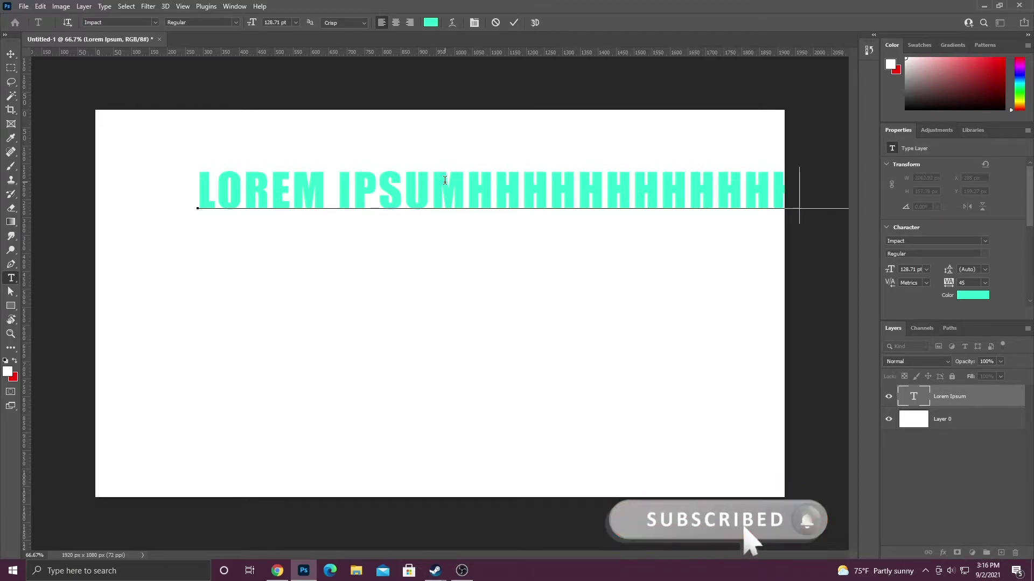
key(BackSpace)
key(BackSpace)
key(BackSpace)
key(BackSpace)
key(BackSpace)
key(BackSpace)
key(BackSpace)
key(BackSpace)
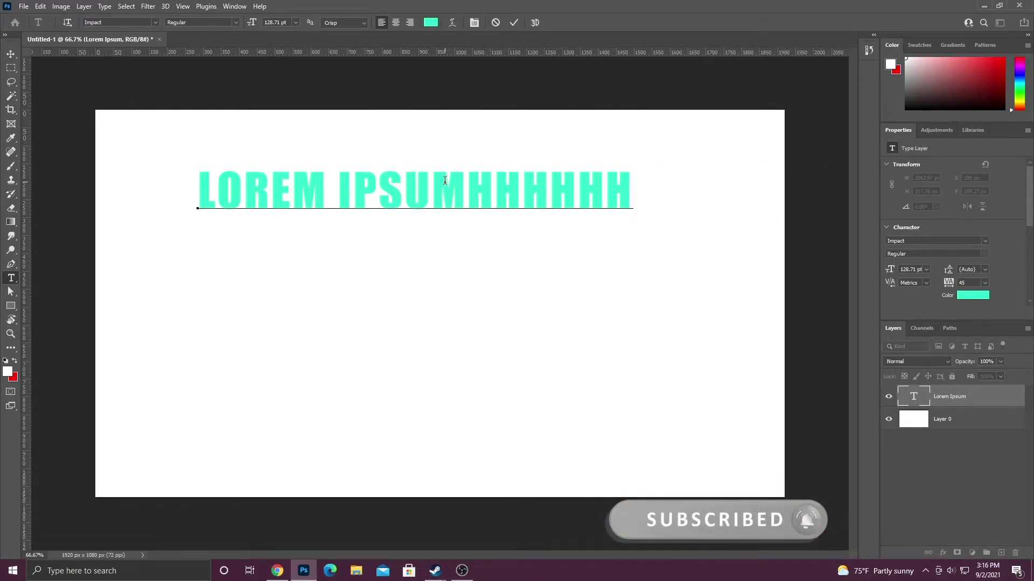
Add a second line of H letters, trimmed to fit inside the canvas.
key(Return)
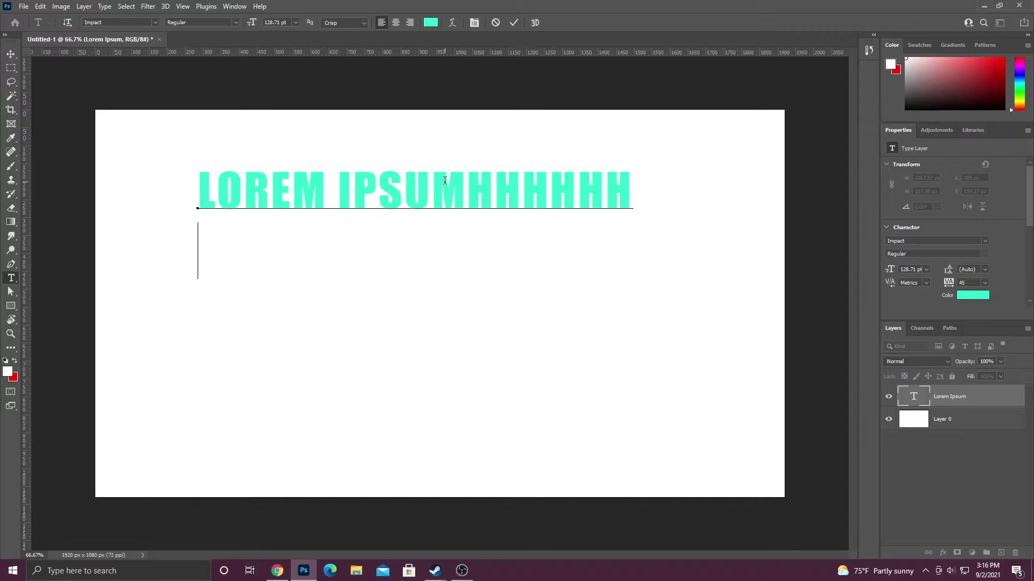
text(HHHHHH HHHHHHHHHHHHHHHHH)
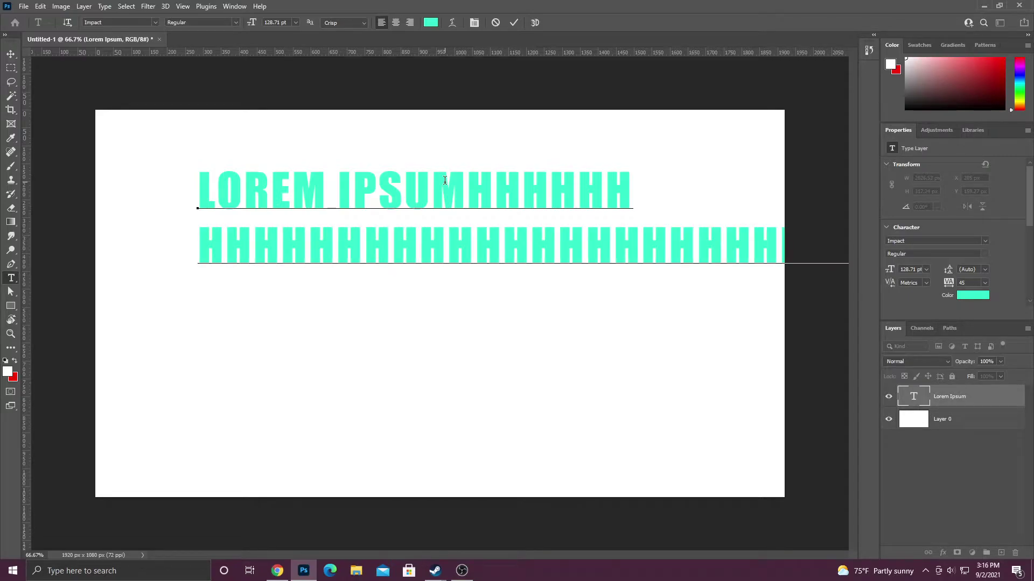
key(BackSpace)
key(BackSpace)
key(BackSpace)
key(BackSpace)
key(BackSpace)
key(BackSpace)
key(BackSpace)
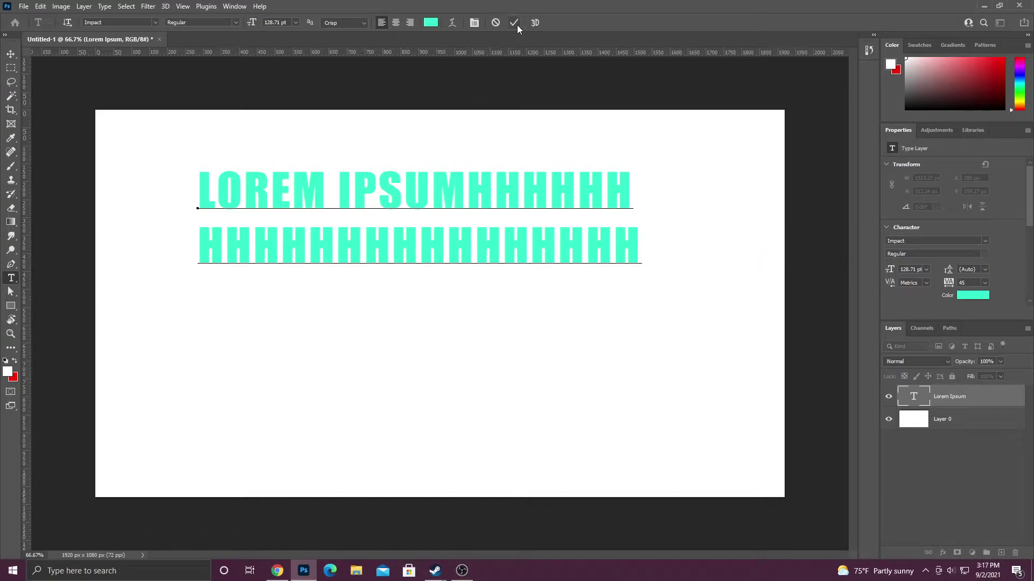
Commit the headline, then add a lorem ipsum placeholder paragraph box below it.
click(516, 24)
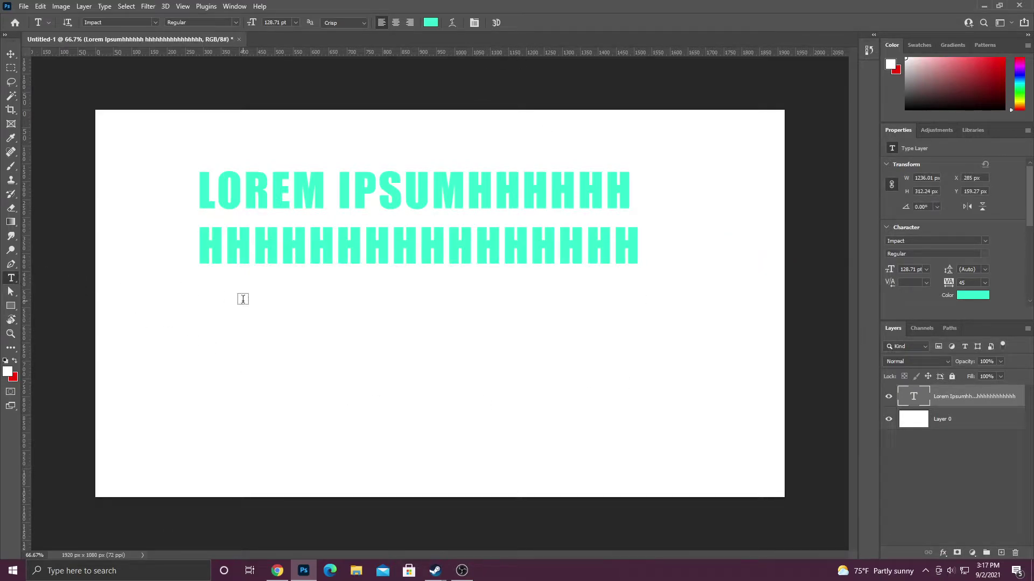
drag(209, 300, 632, 468)
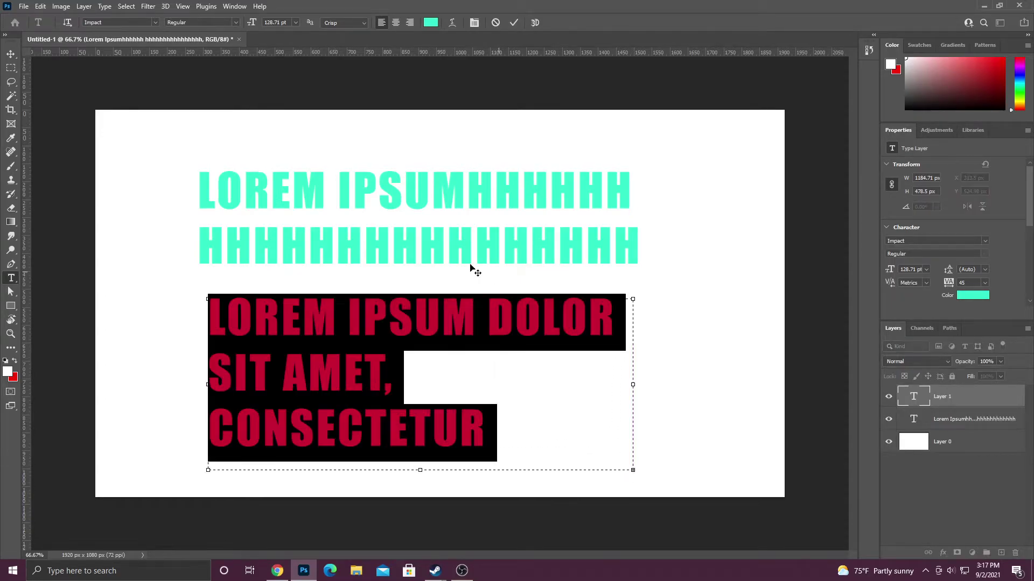
click(762, 330)
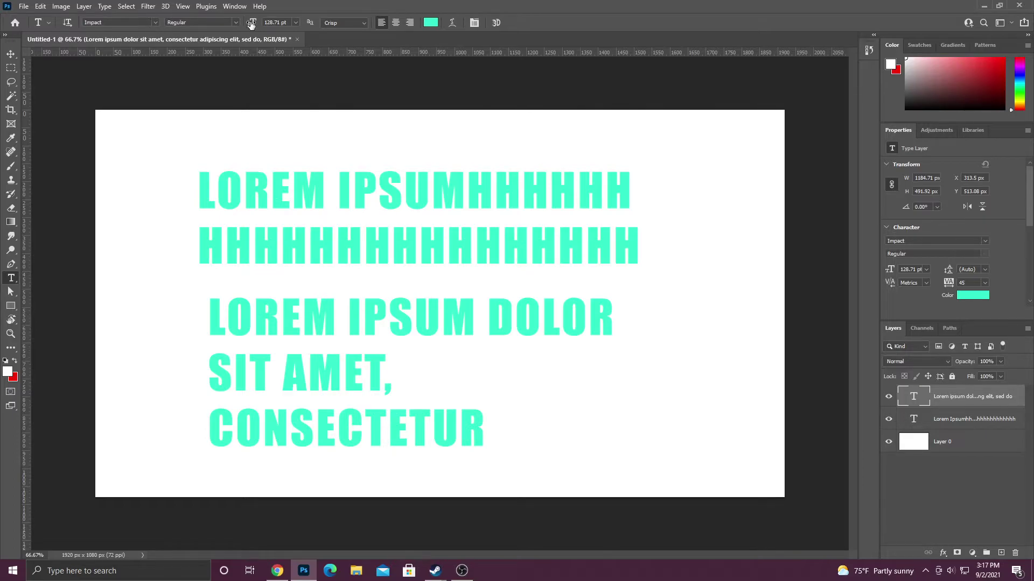
Set the lorem ipsum paragraph to the Playlist script font at 175 pt.
click(145, 23)
click(153, 23)
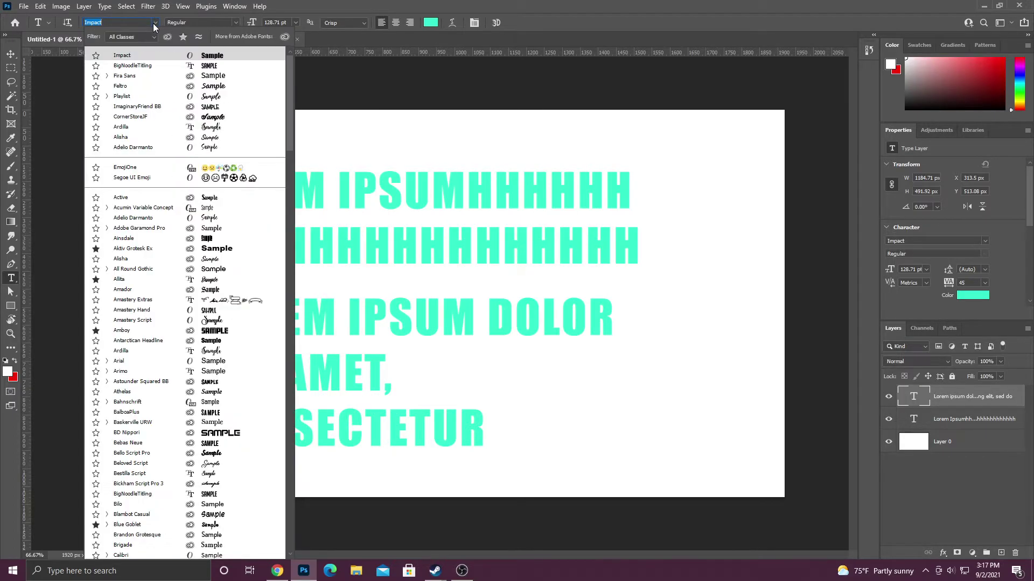
click(128, 97)
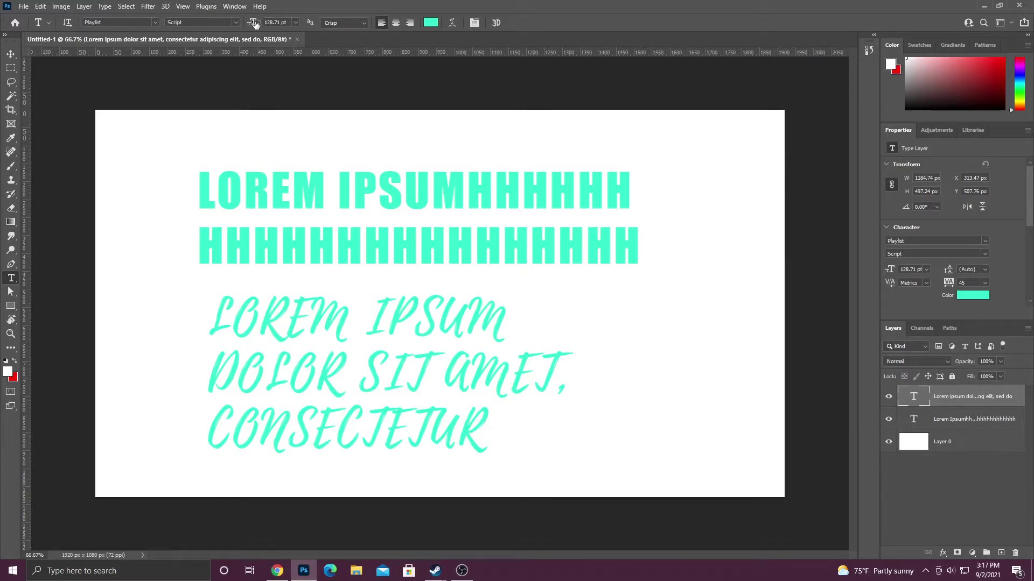
drag(256, 24, 295, 23)
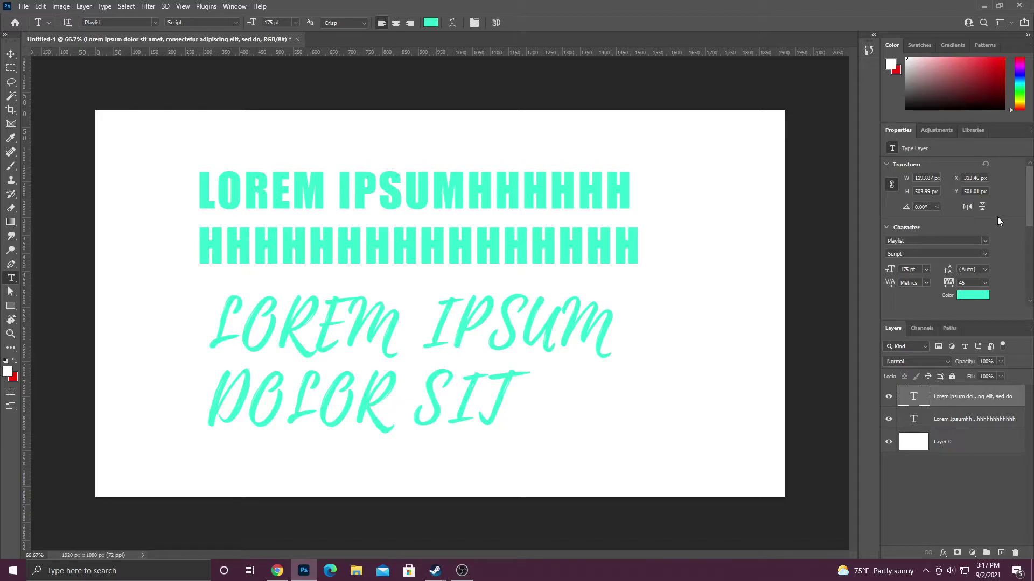
click(228, 8)
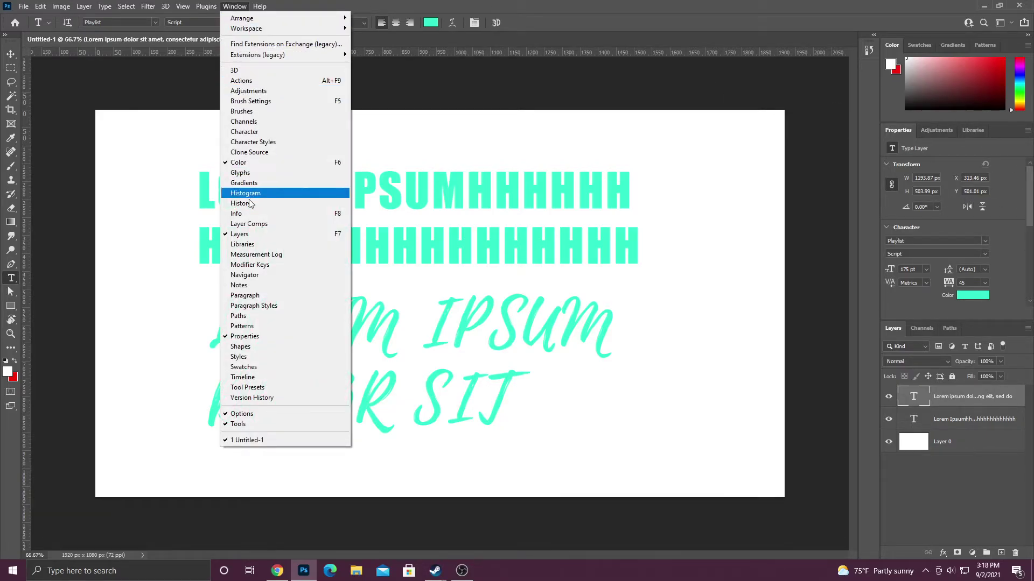
click(702, 92)
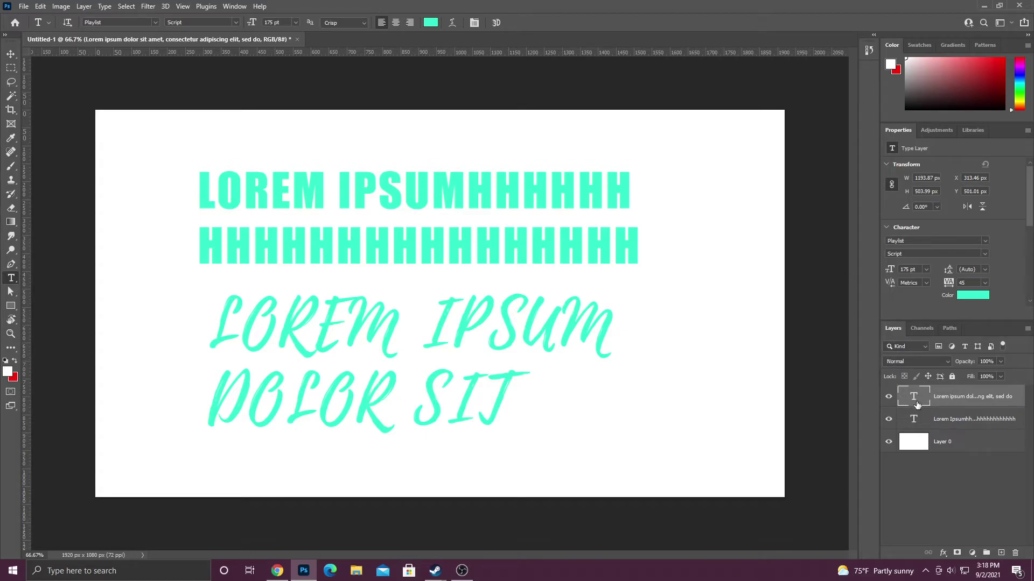
click(954, 448)
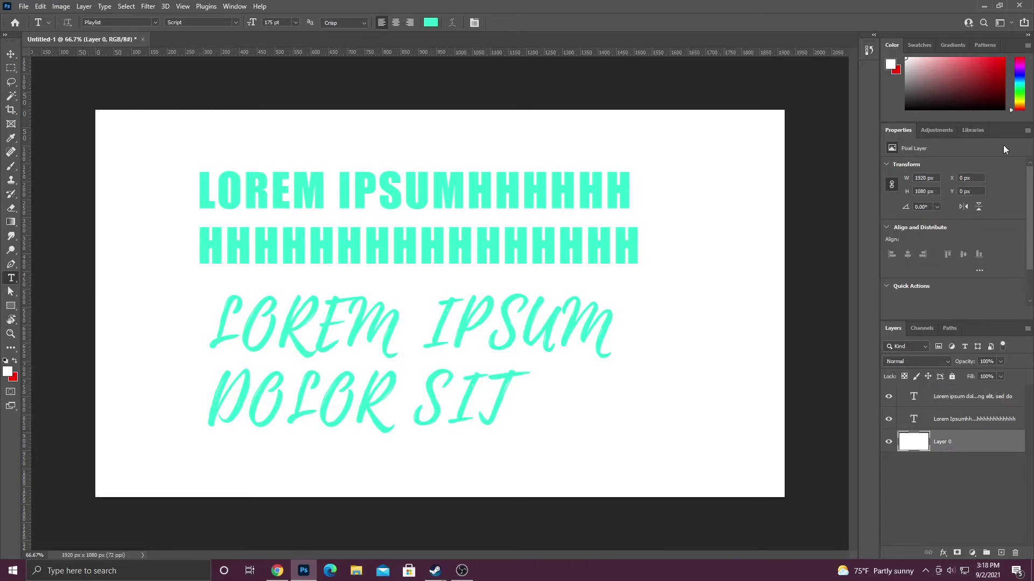
click(943, 404)
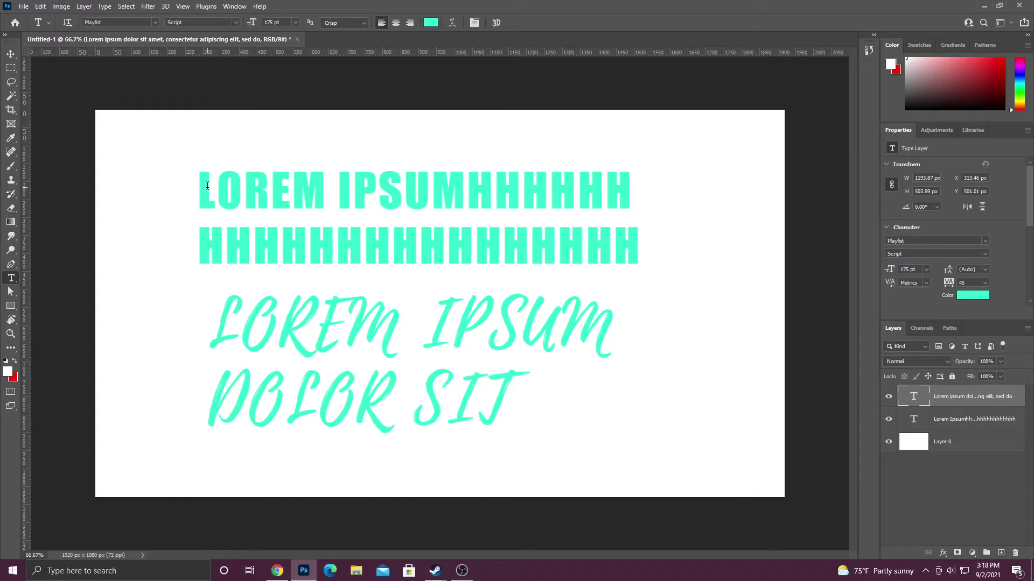
Swap both H-row lines for pasted placeholder reading LOREM IPSUM DOLOR SIT AMET.
drag(206, 181, 673, 258)
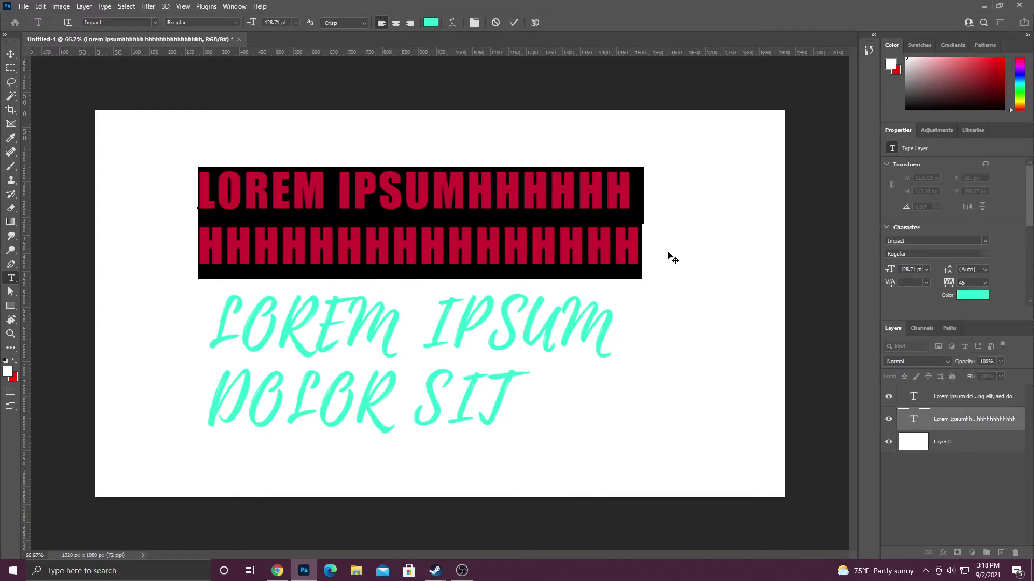
key(BackSpace)
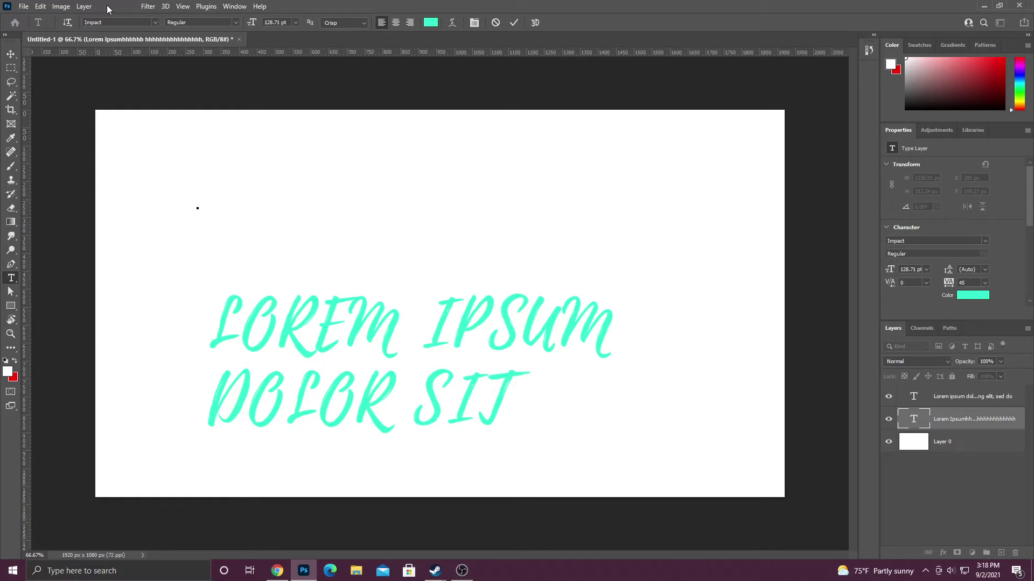
click(103, 7)
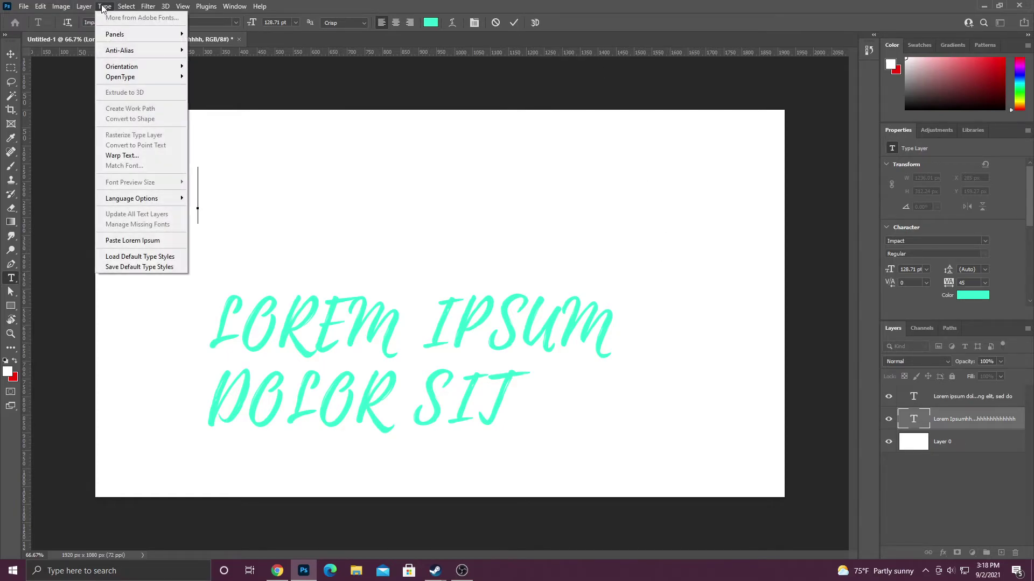
click(157, 238)
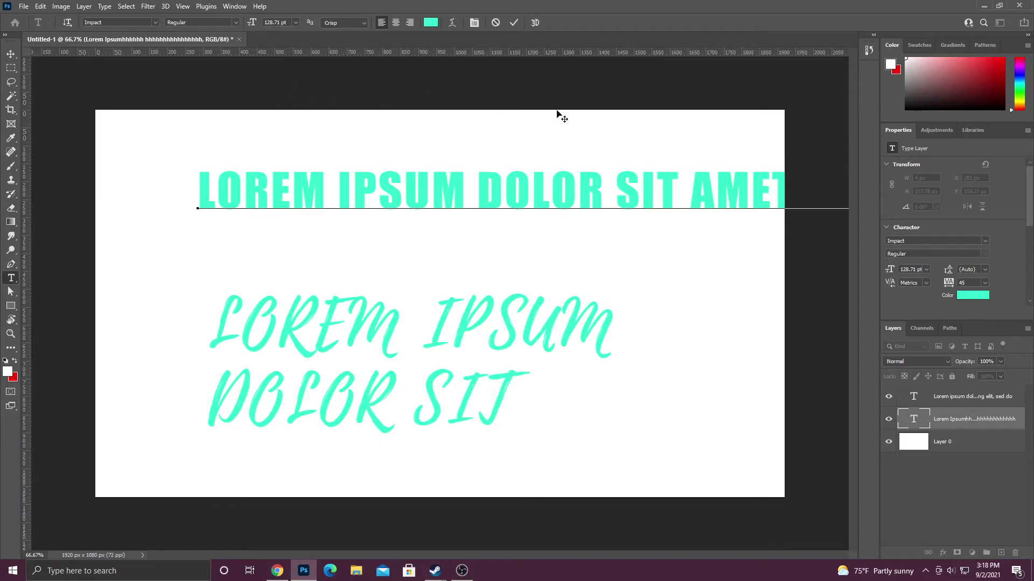
click(513, 22)
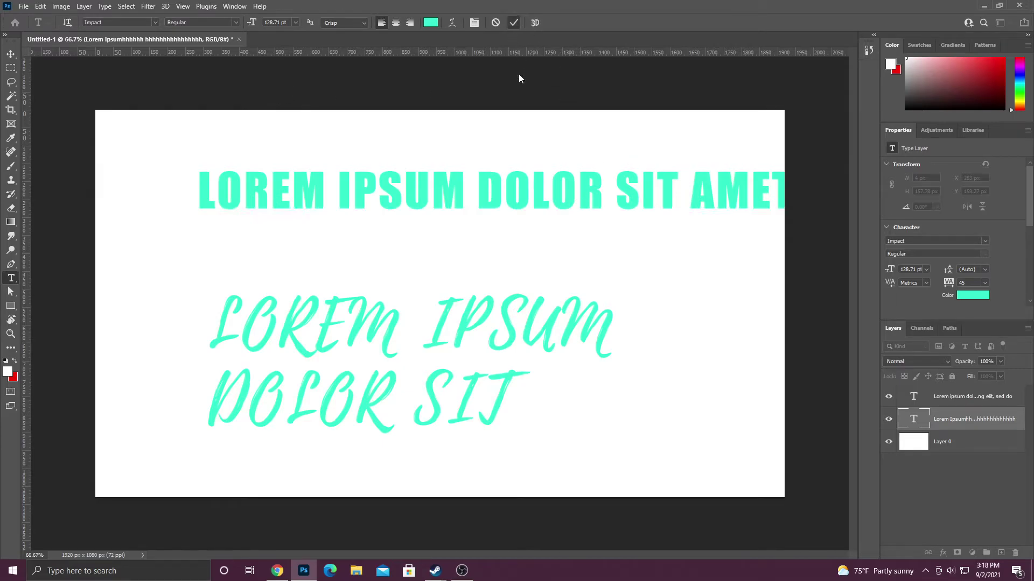
Write HELLO vertically in teal Impact to the left of the top line.
click(16, 281)
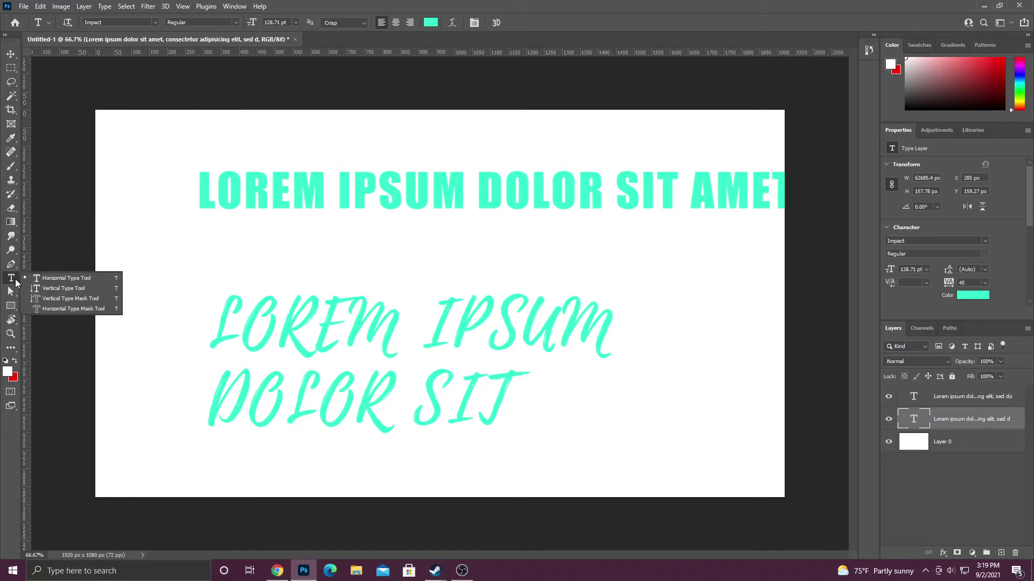
click(69, 288)
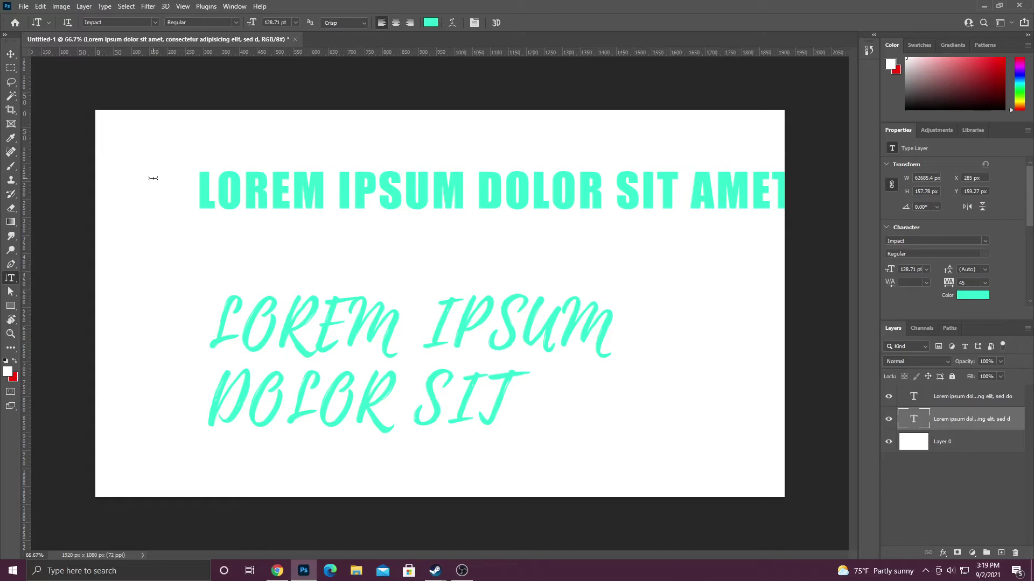
click(155, 178)
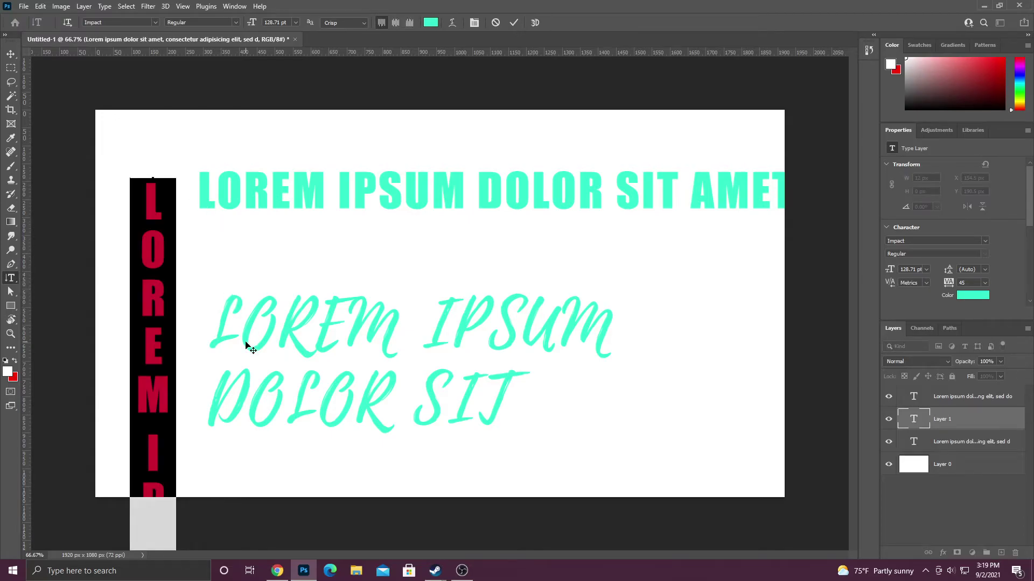
key(BackSpace)
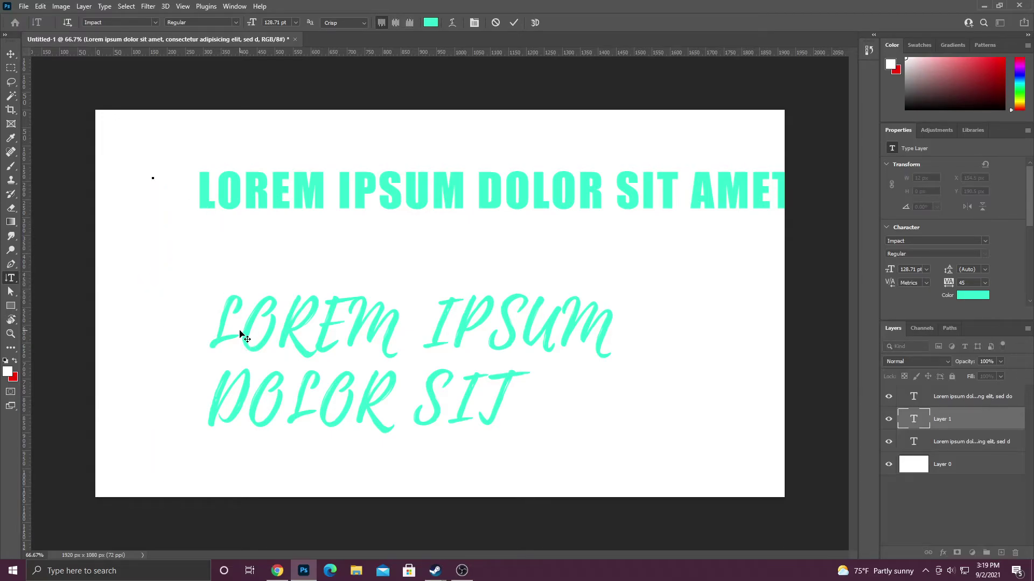
text(HE)
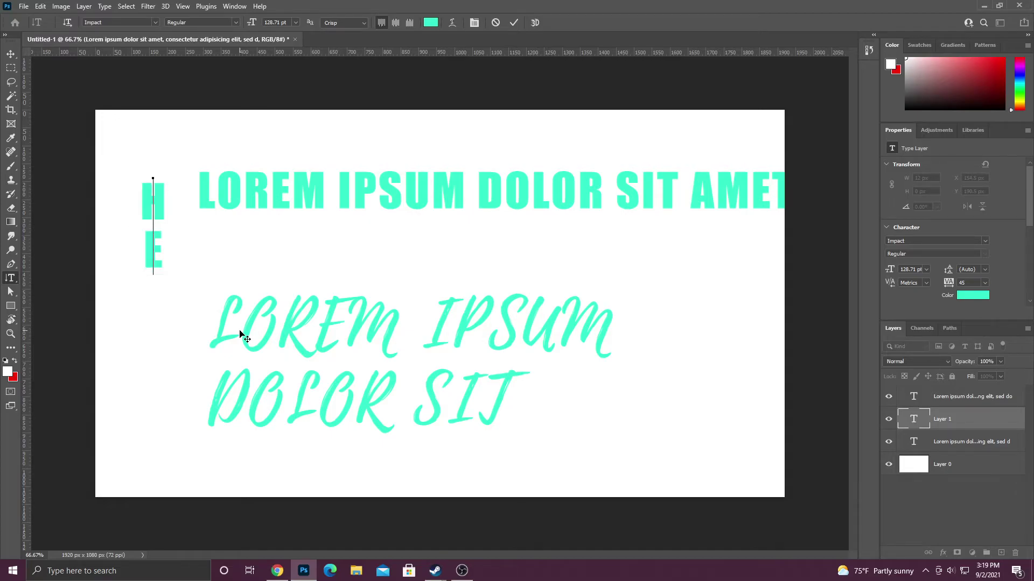
text(LLO)
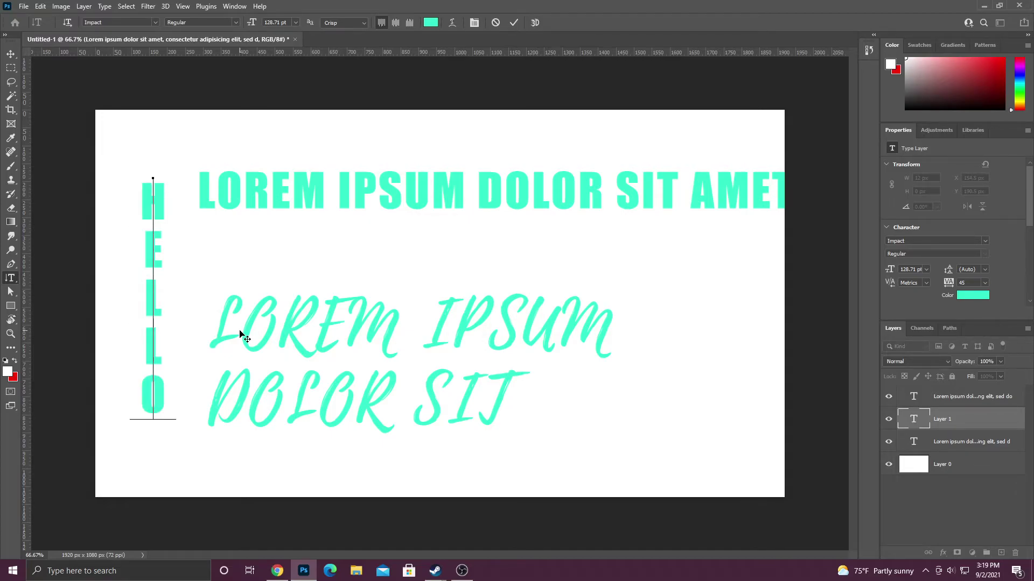
click(514, 22)
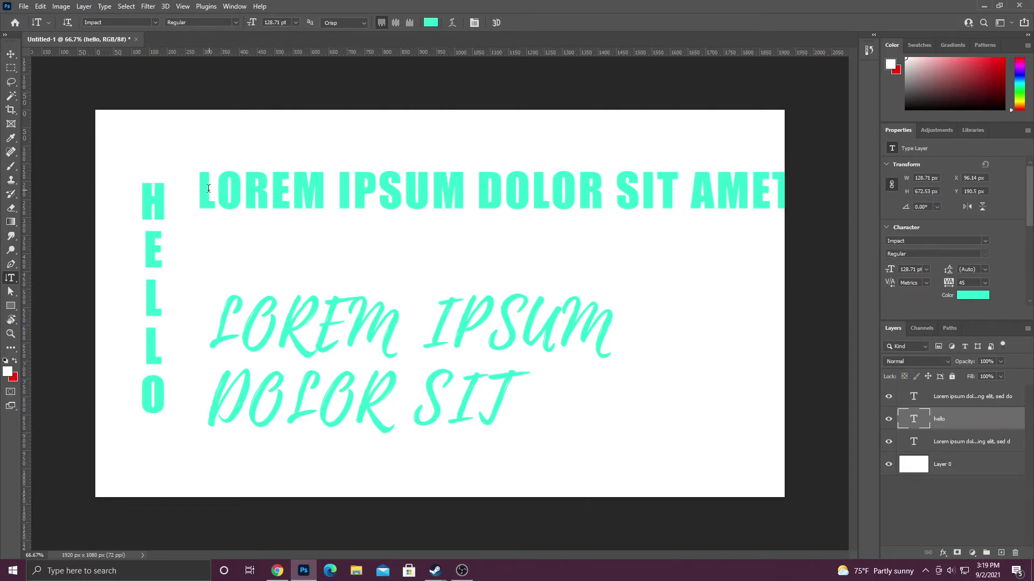
Color the top LOREM IPSUM line white (#ffffff) so it vanishes on the canvas.
drag(208, 187, 1031, 194)
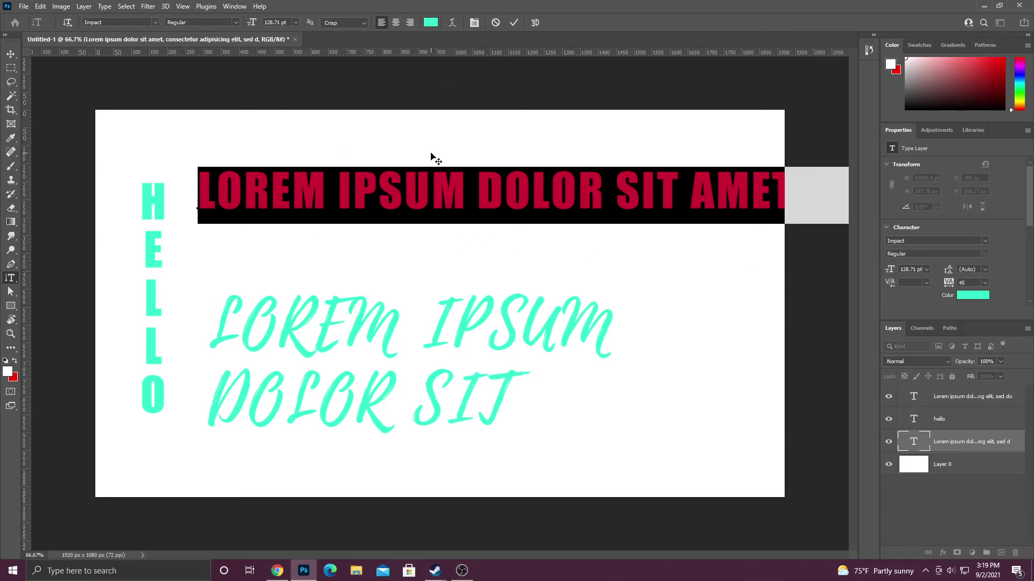
click(496, 23)
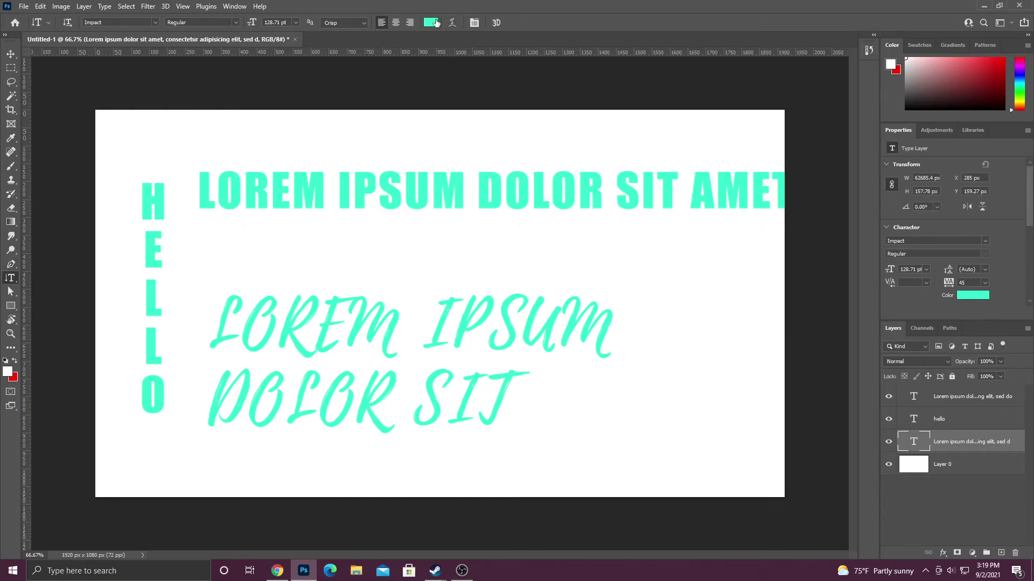
click(436, 22)
click(683, 353)
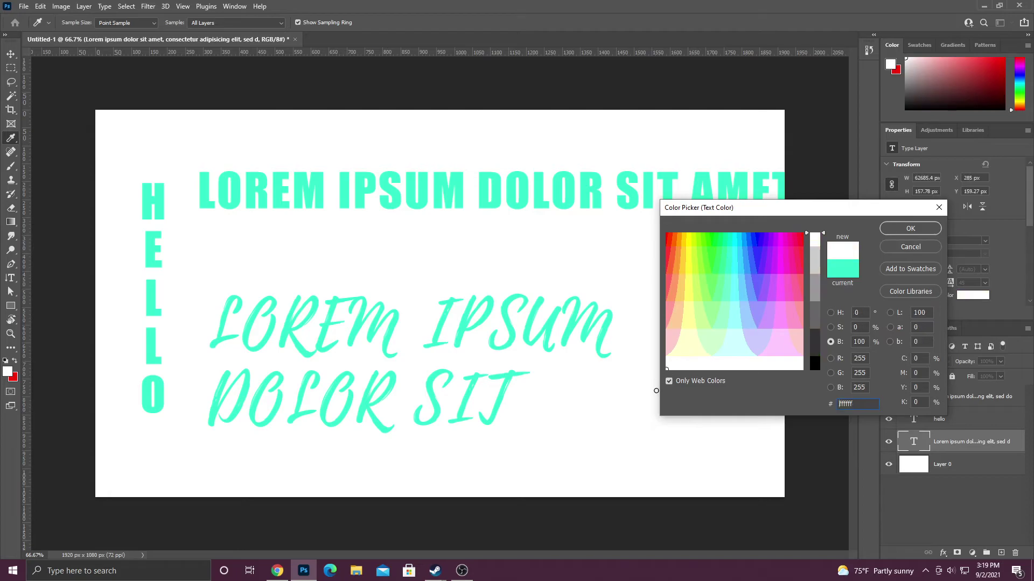
click(897, 230)
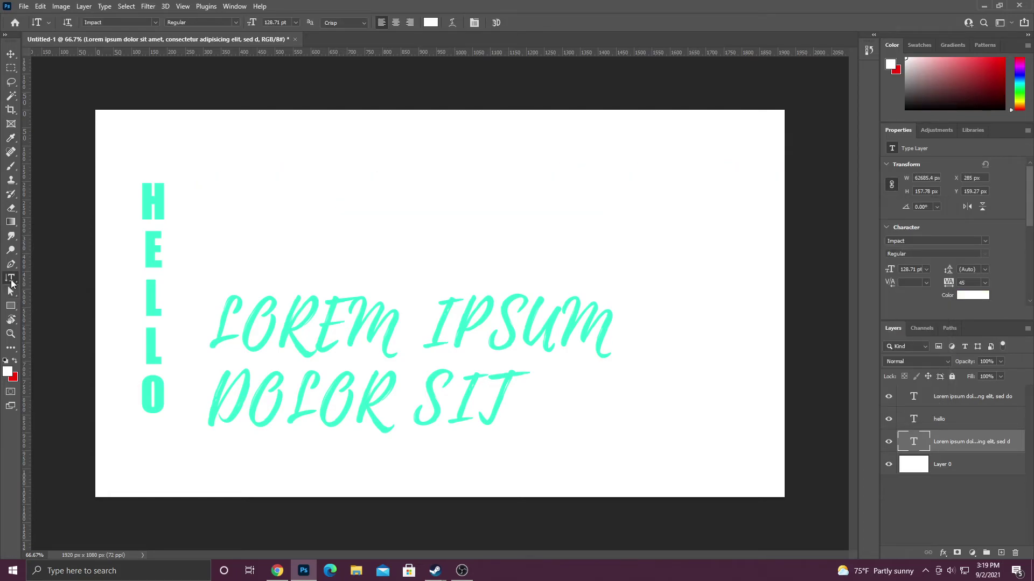
right_click(10, 278)
click(43, 278)
Recolor the top headline line purple 6633ff so it shows again.
click(334, 181)
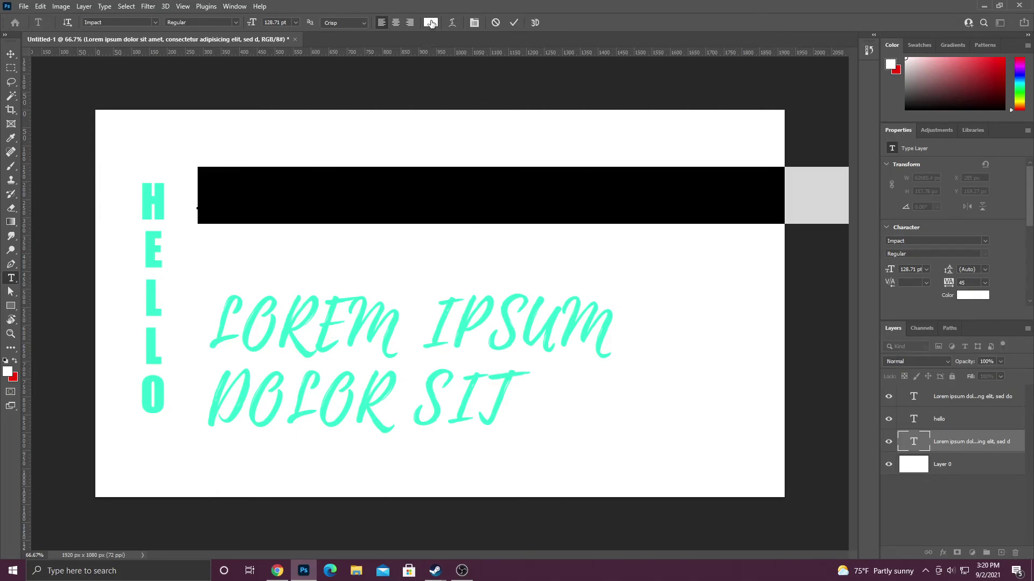
click(431, 23)
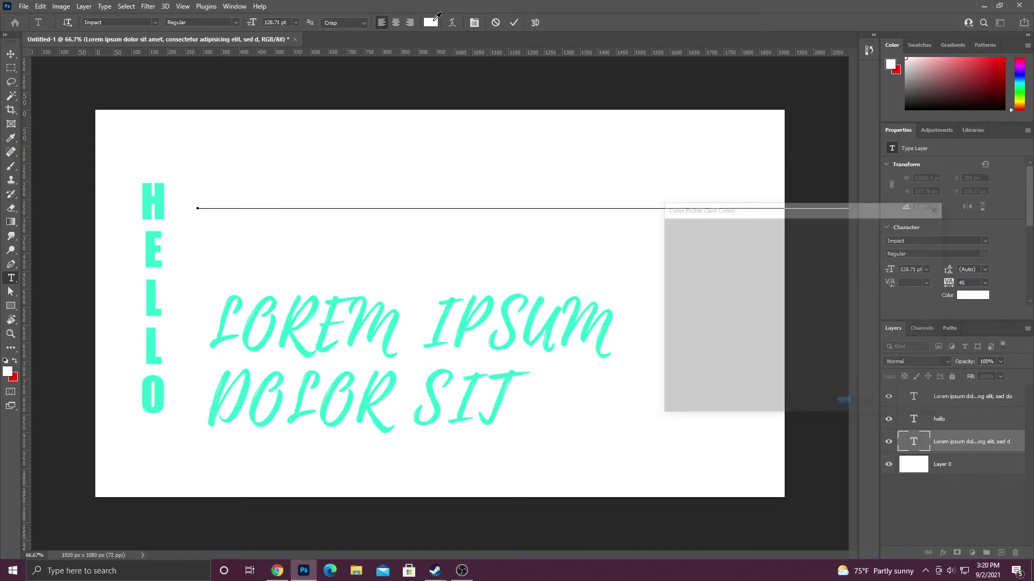
click(709, 257)
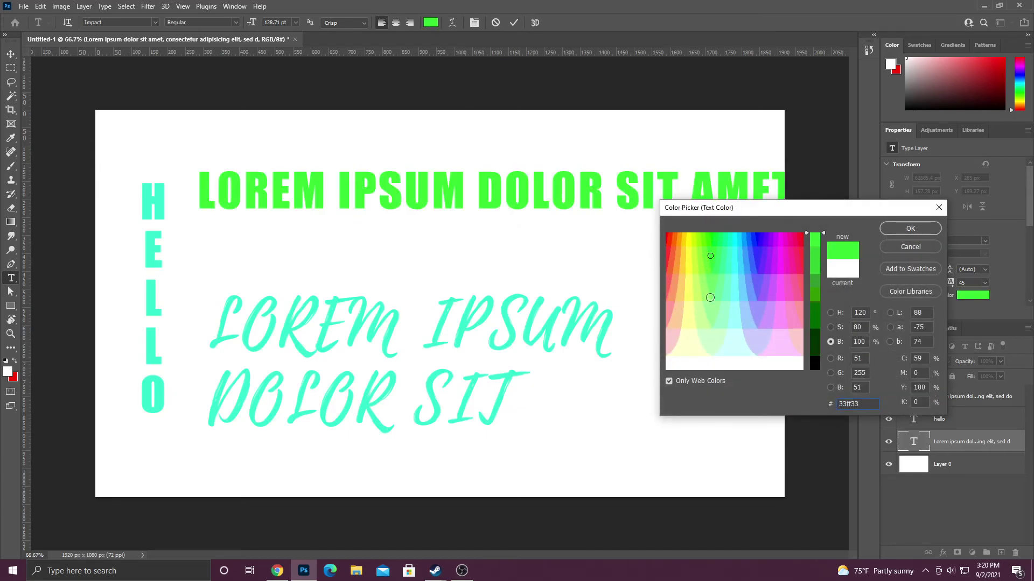
click(763, 254)
click(894, 228)
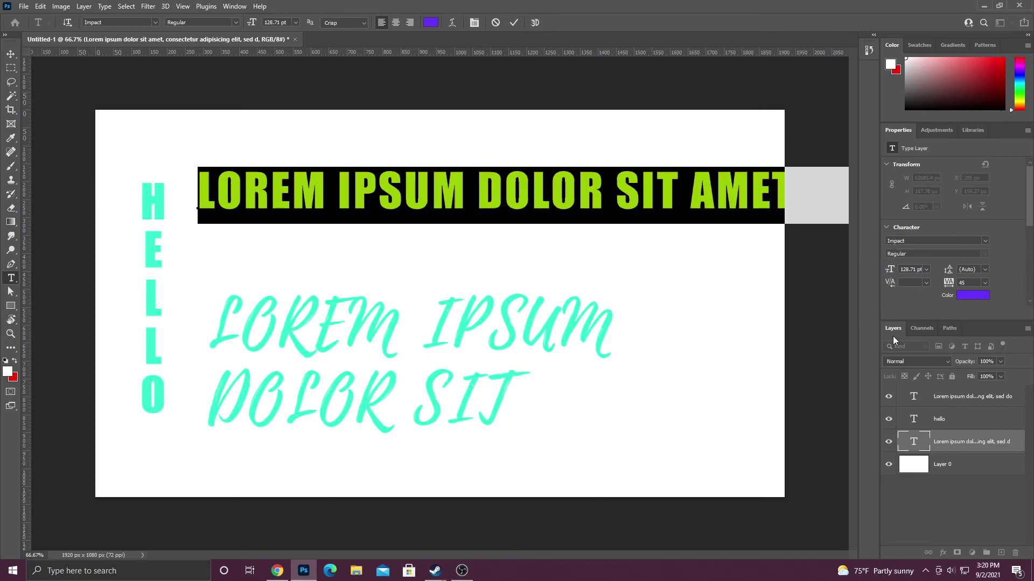